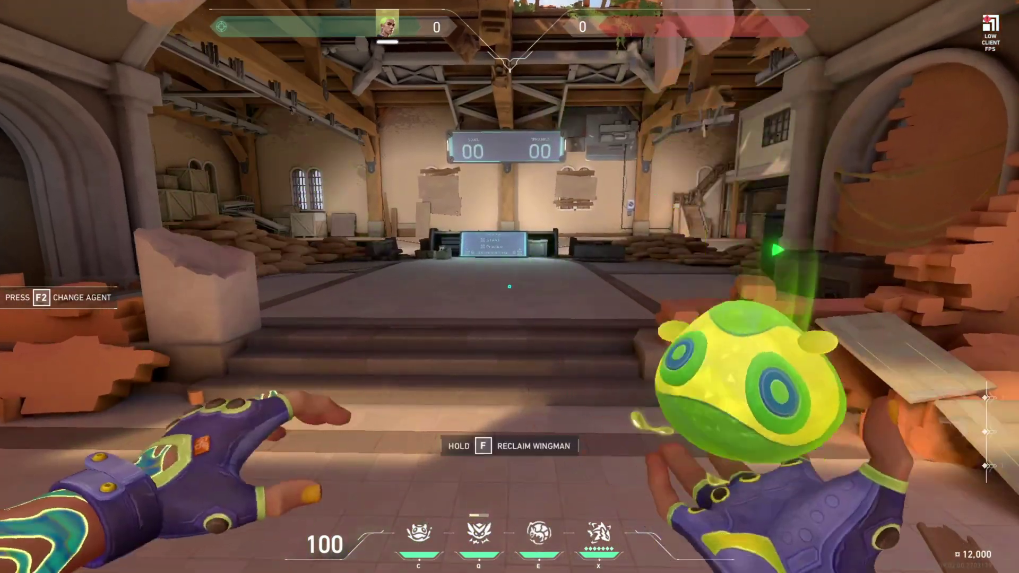
# Step: Throw Gekko's Mosh Pit and launch Dizzy over the range, then recall Dizzy
pyautogui.click(509, 287)
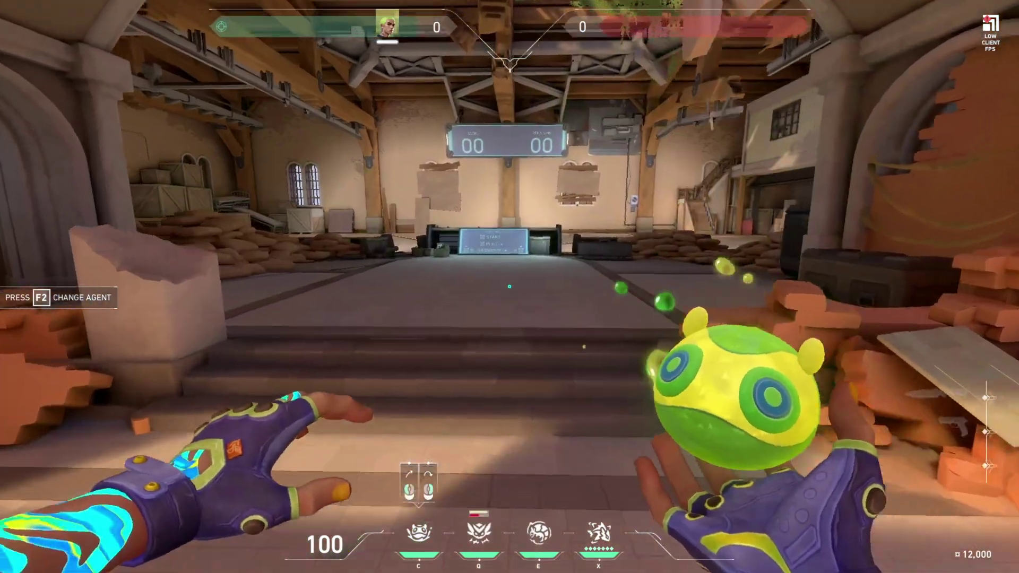
pyautogui.press('d')
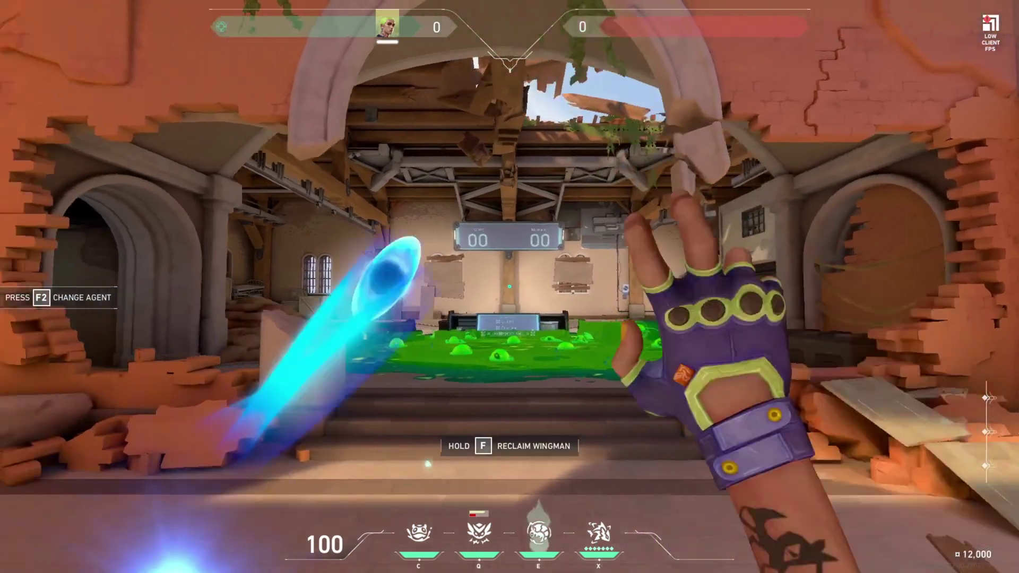
pyautogui.click(509, 287)
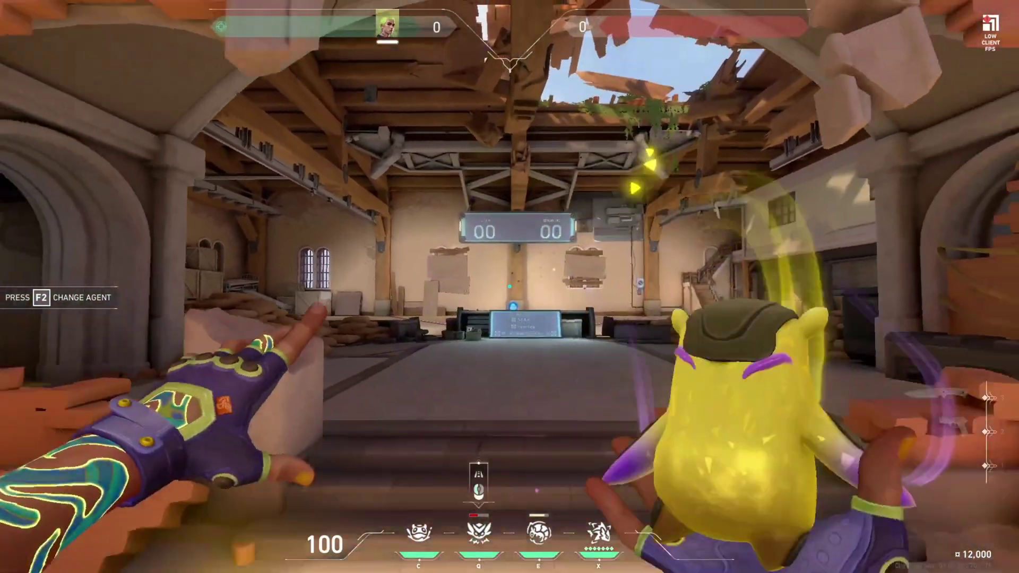
pyautogui.press('2')
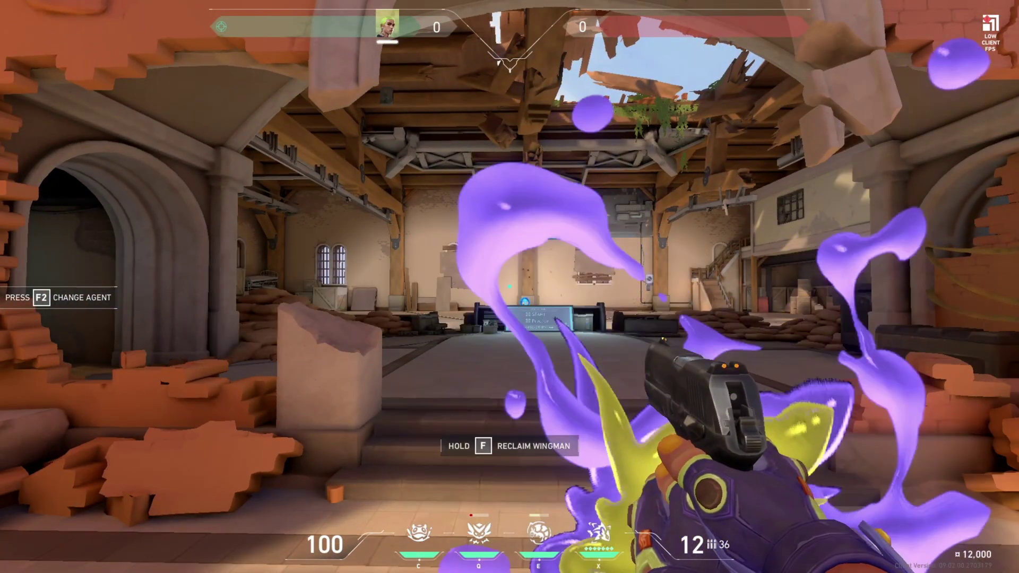
pyautogui.press('e')
# Step: Hold the Classic, walk to the start console and back, then send Wingman forward
pyautogui.press('2')
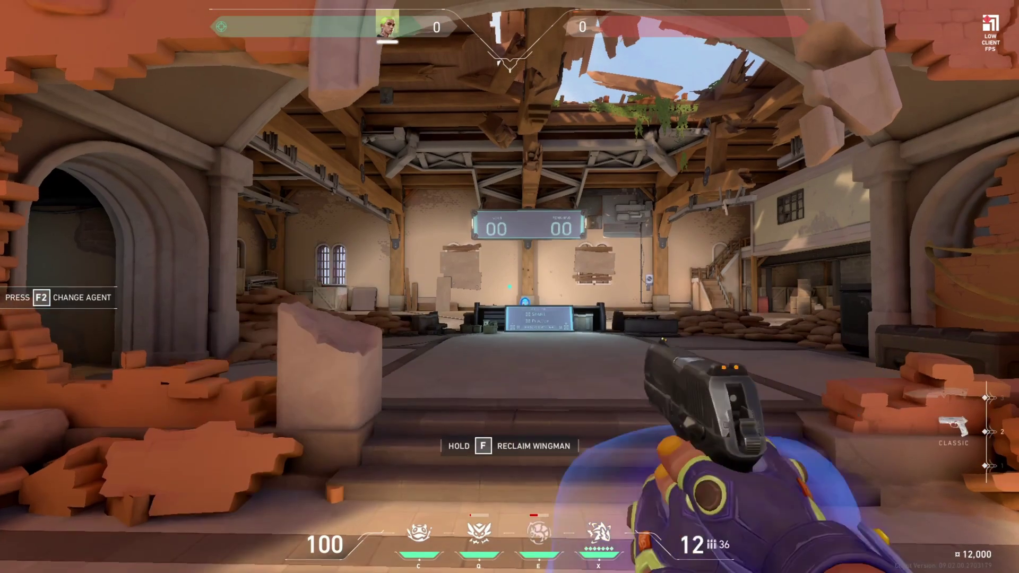
pyautogui.press('w')
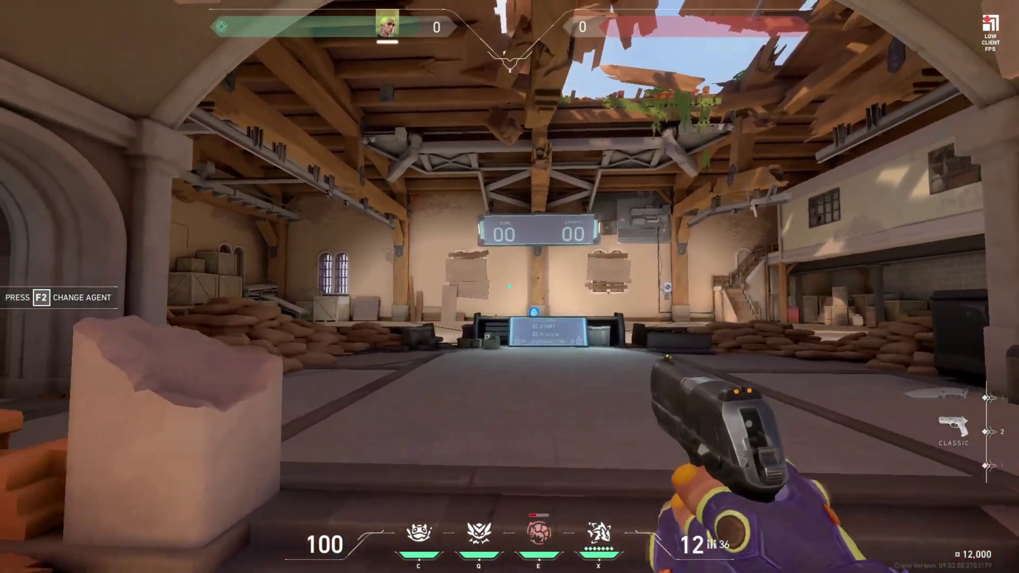
pyautogui.press('s')
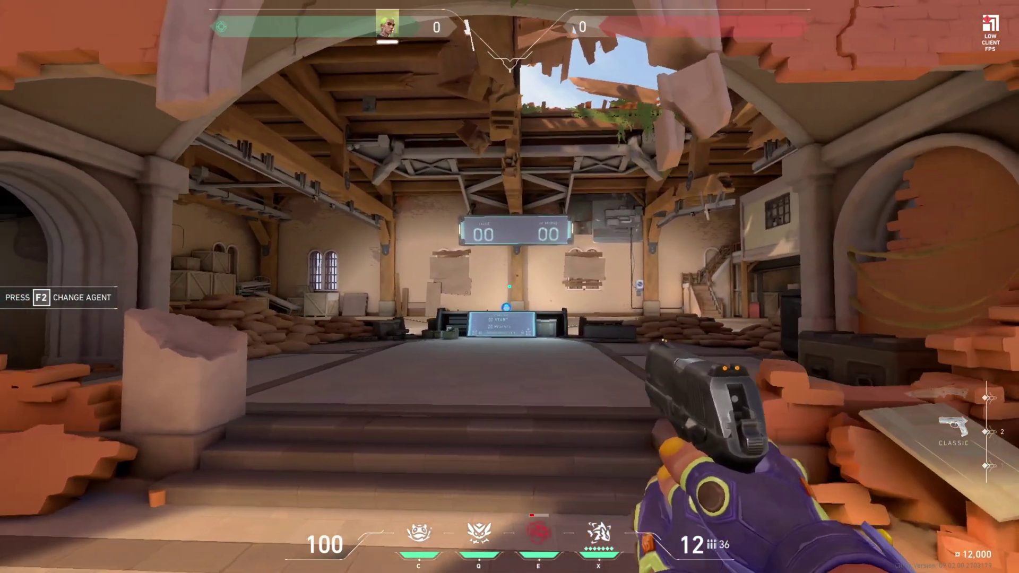
pyautogui.press('q')
pyautogui.click(510, 287)
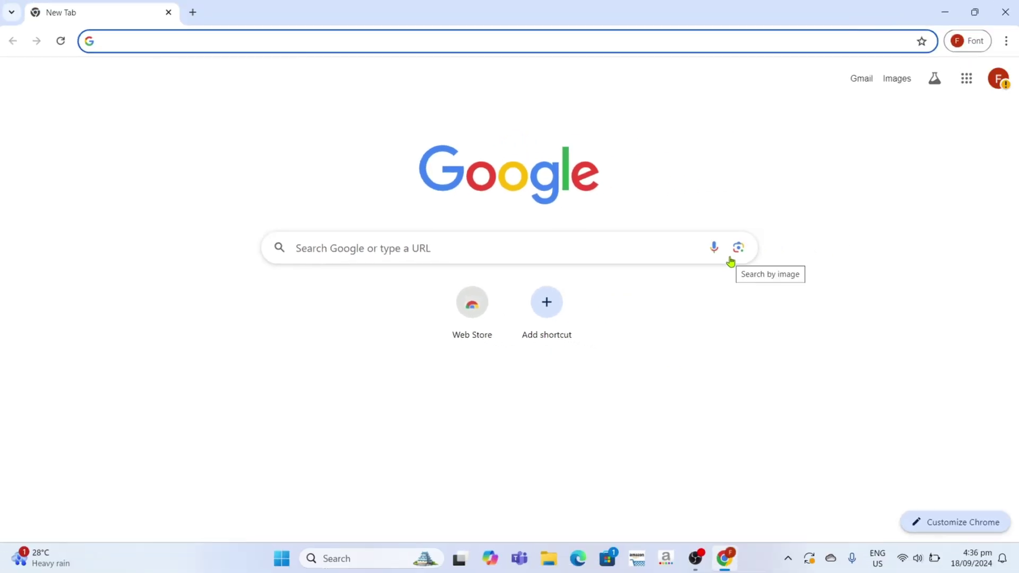
# Step: Search Google for 'riot games'
pyautogui.click(146, 41)
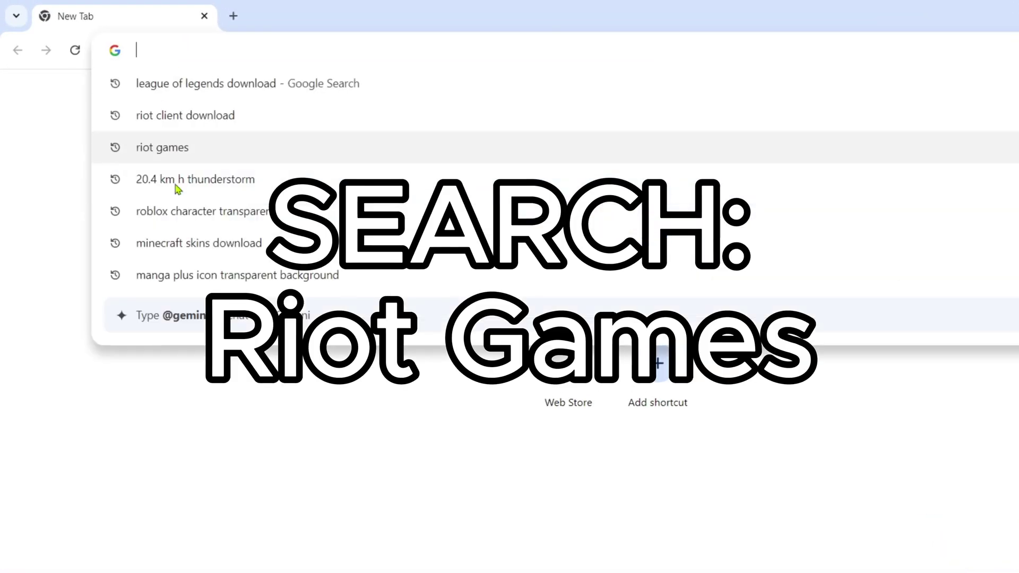
pyautogui.write('riot')
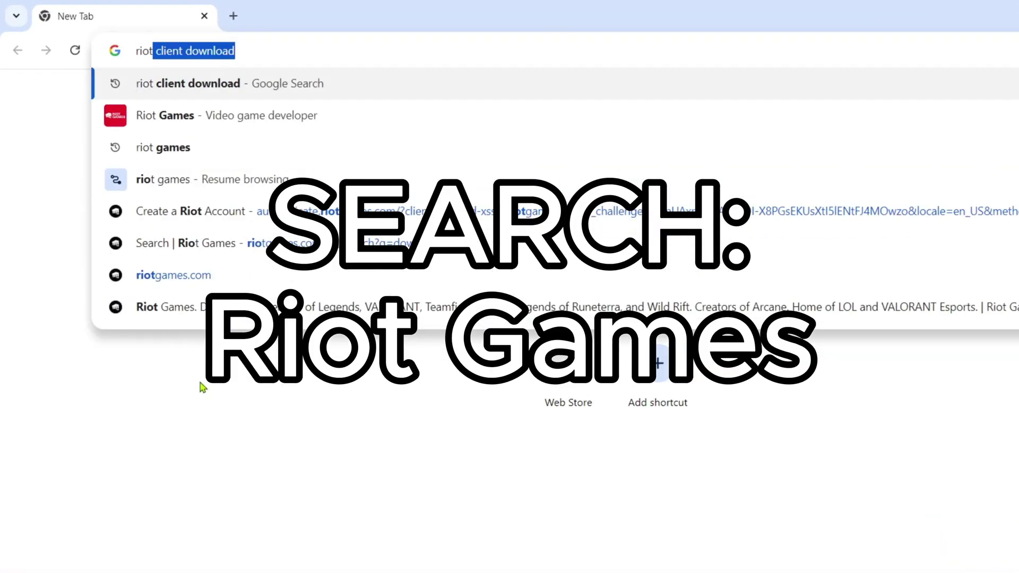
pyautogui.write(' games')
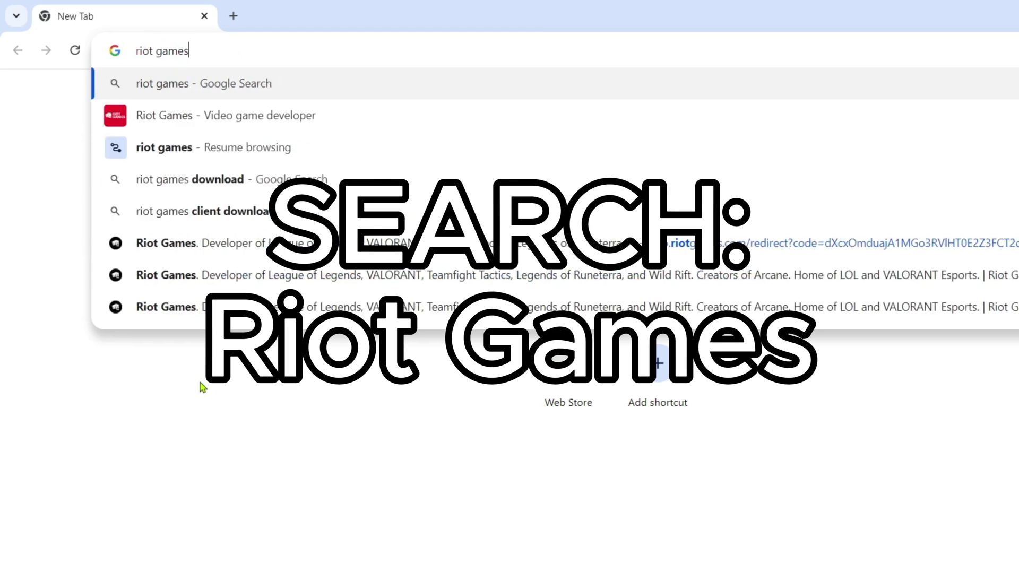
pyautogui.press('Return')
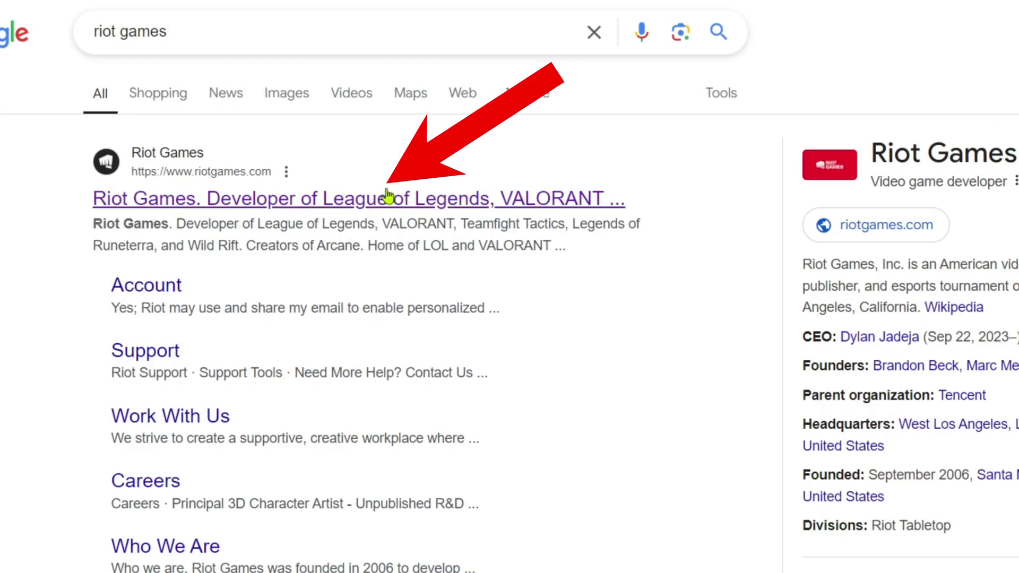
# Step: Open riotgames.com from the first result and reach the VALORANT site via its Games section
pyautogui.click(349, 208)
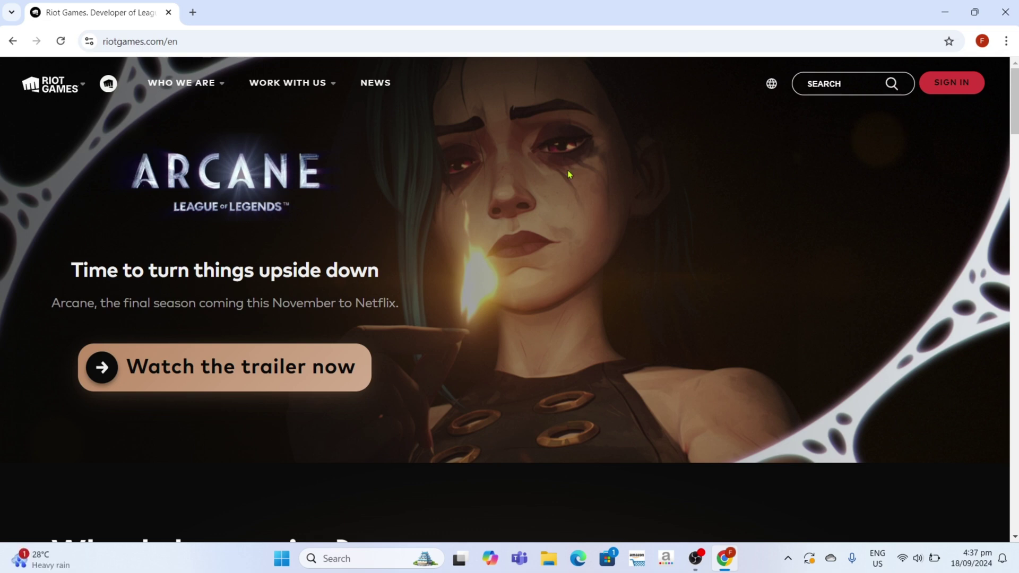
pyautogui.scroll(-15, 569, 175)
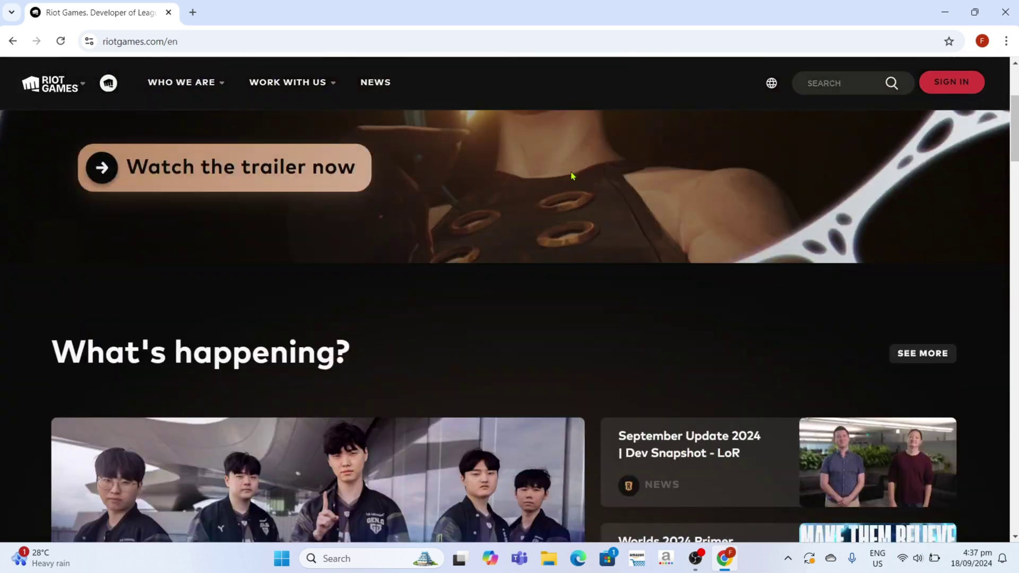
pyautogui.scroll(1, 644, 271)
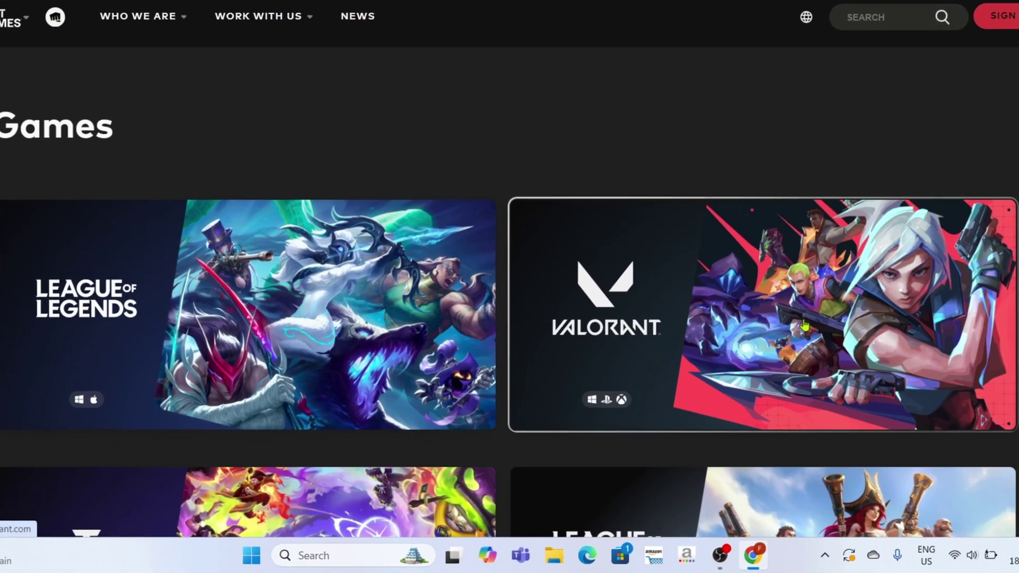
pyautogui.click(913, 417)
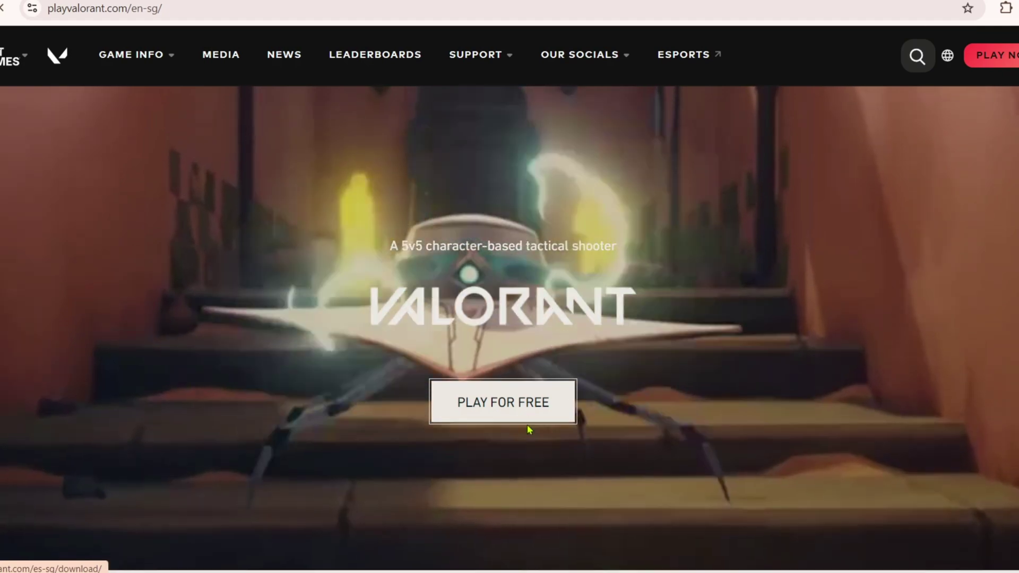
# Step: Choose Play for Free and sign in with the Riot account username and password
pyautogui.click(526, 417)
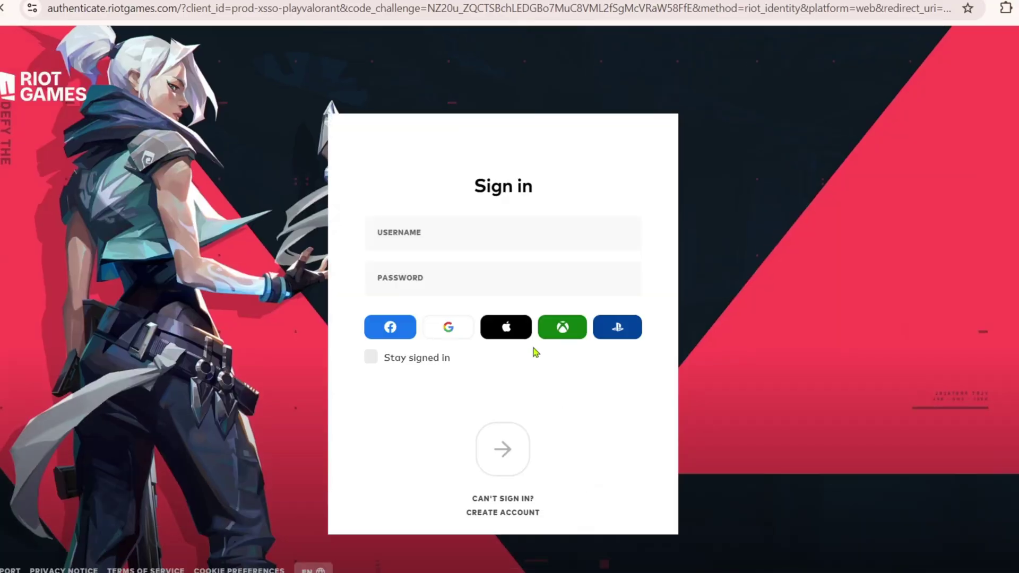
pyautogui.click(422, 246)
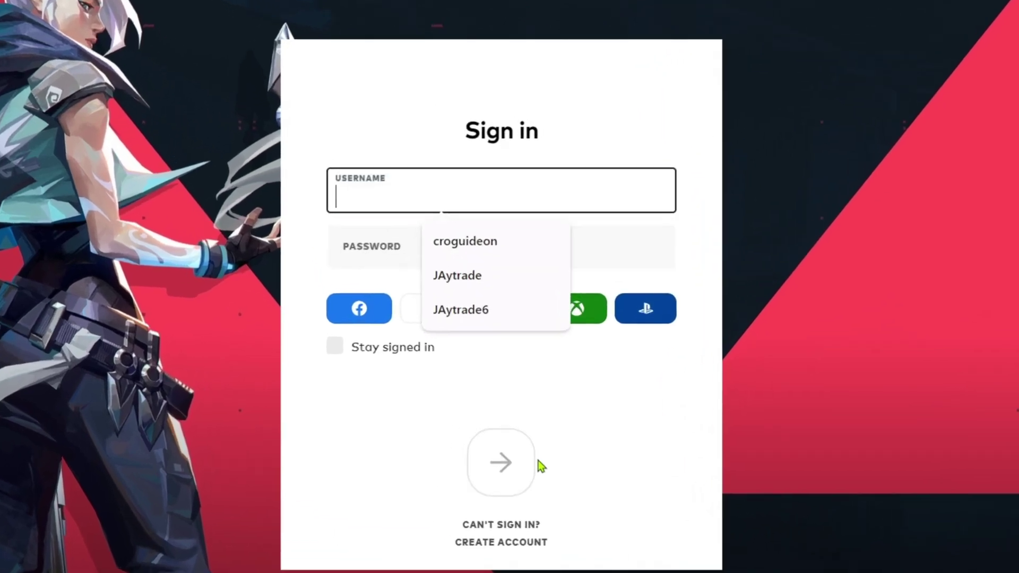
pyautogui.write('croguideon')
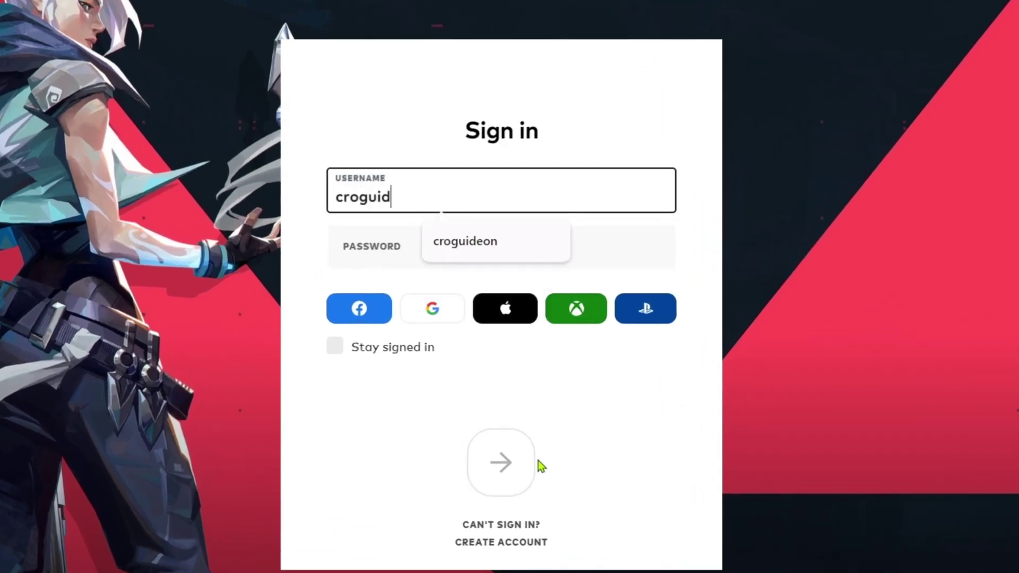
pyautogui.click(467, 255)
pyautogui.write('••••••')
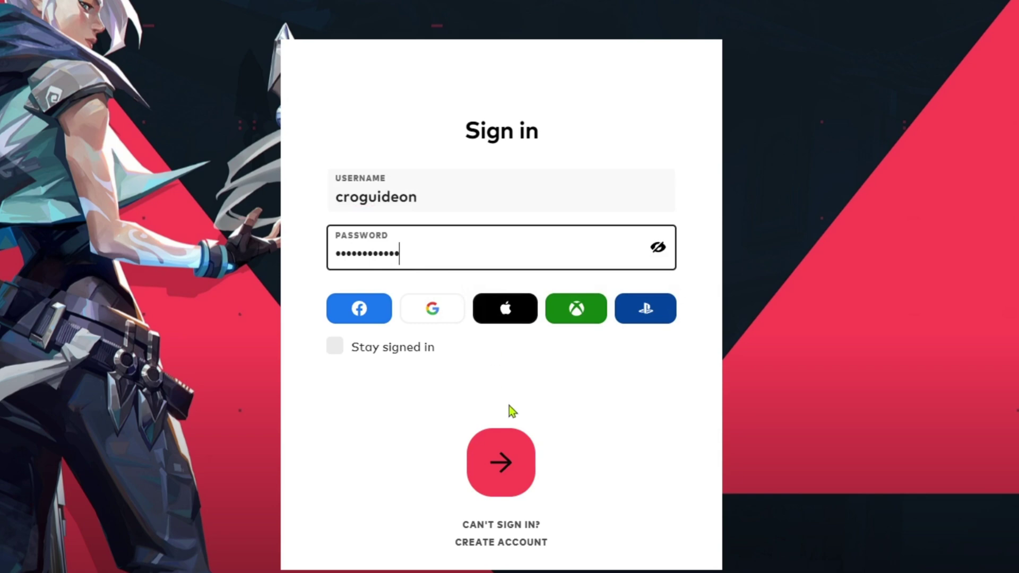
pyautogui.click(506, 443)
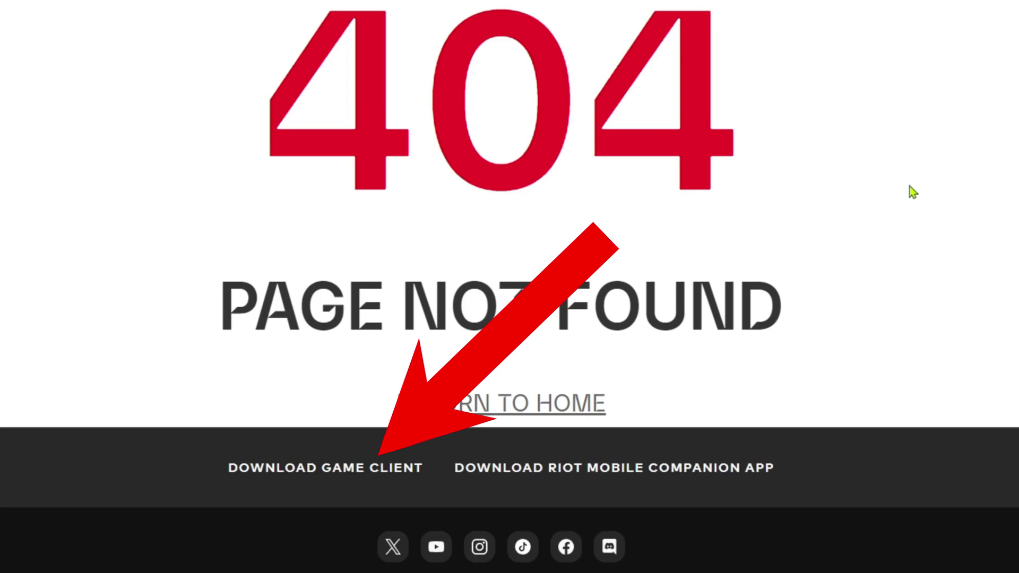
# Step: Download the 70.0 MB PC client installer Install VALORANT (1).exe and open it
pyautogui.click(336, 479)
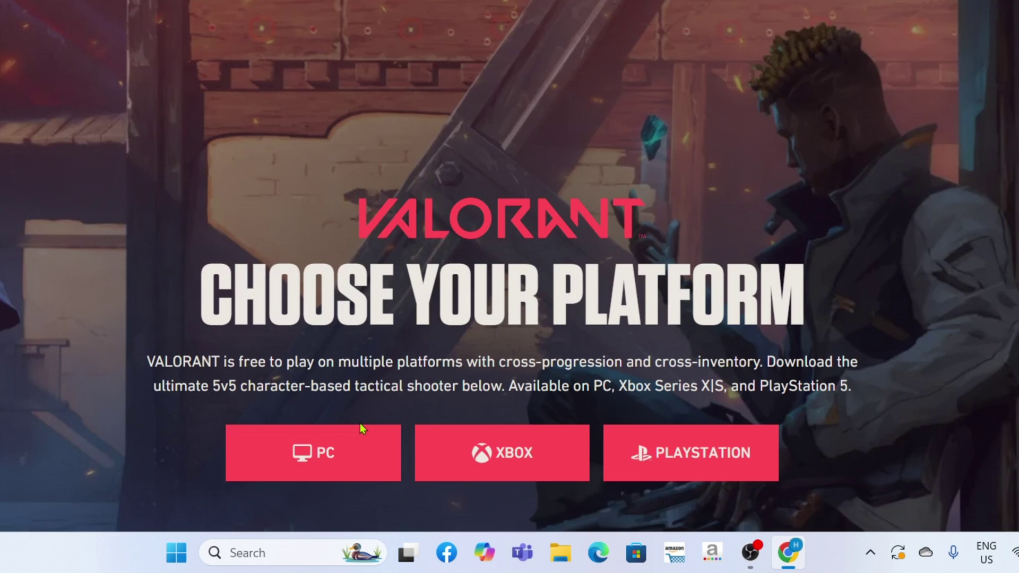
pyautogui.click(326, 474)
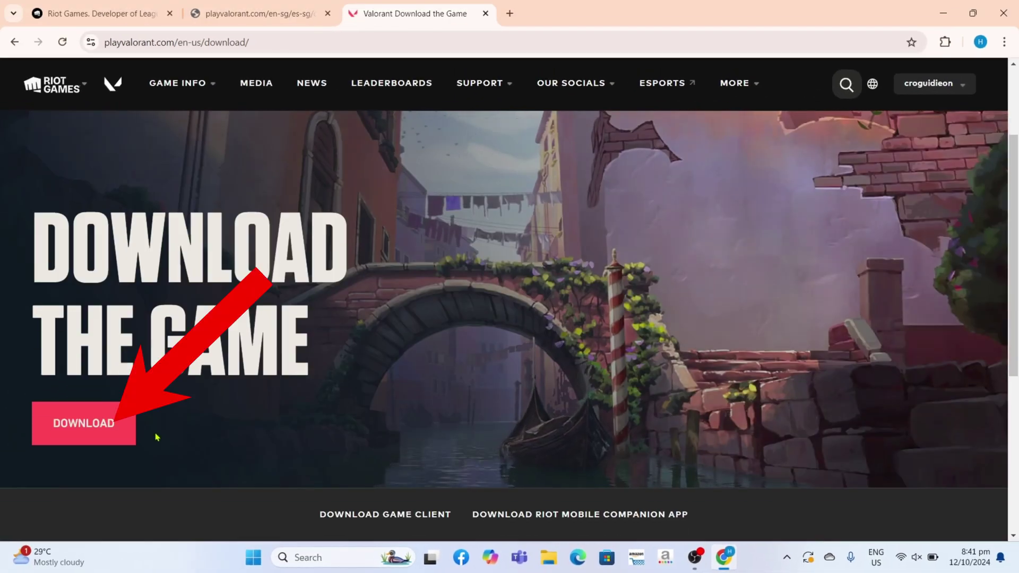
pyautogui.click(109, 430)
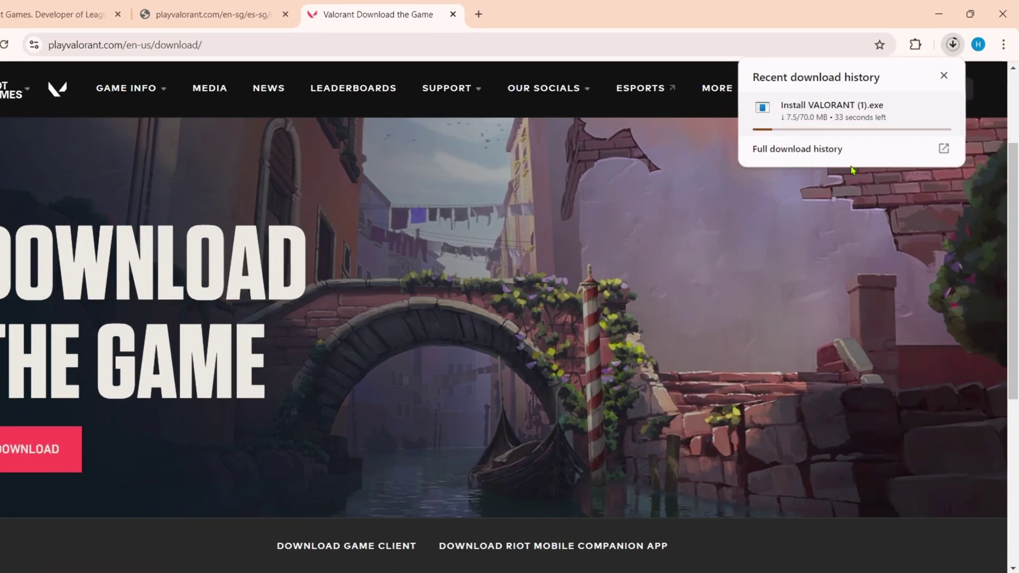
pyautogui.moveTo(823, 135)
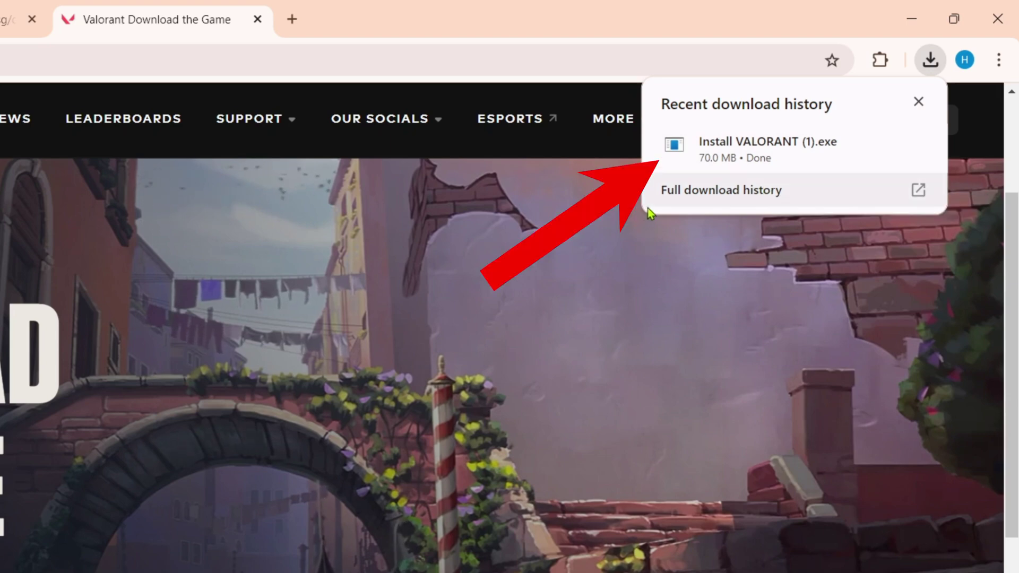
pyautogui.click(796, 160)
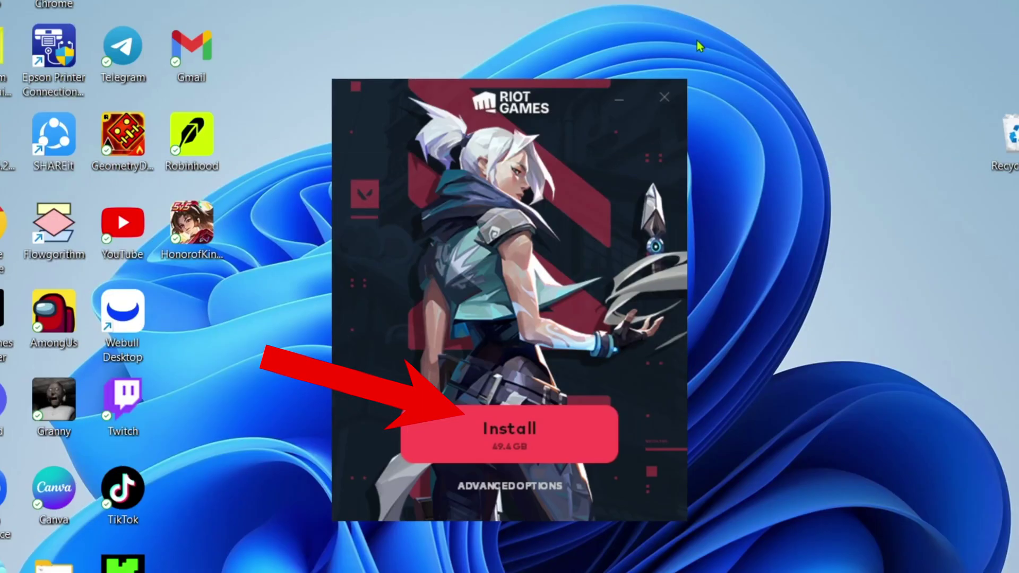
# Step: Install the Riot Client and sign in with the Riot account password
pyautogui.click(509, 432)
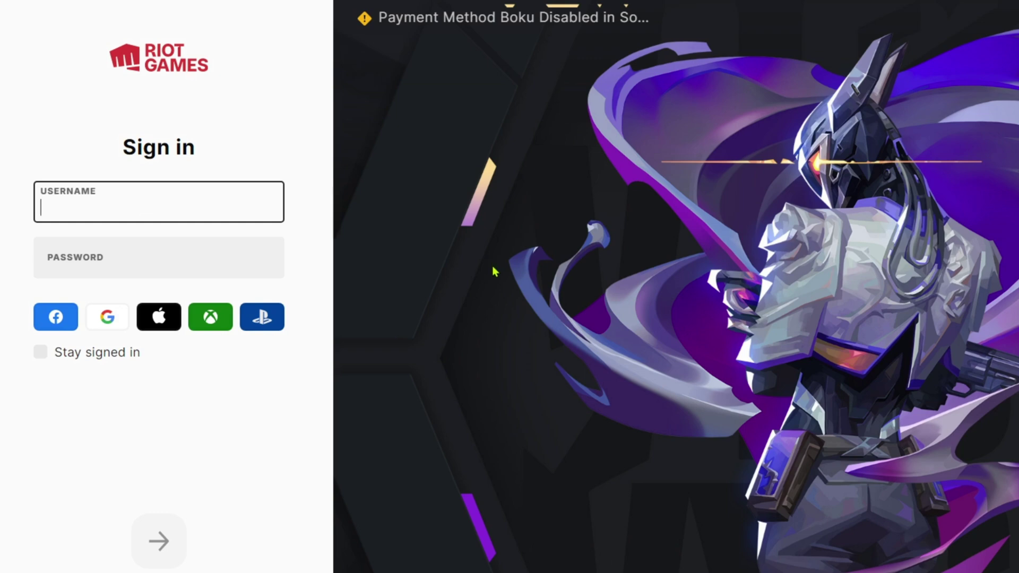
pyautogui.press('Tab')
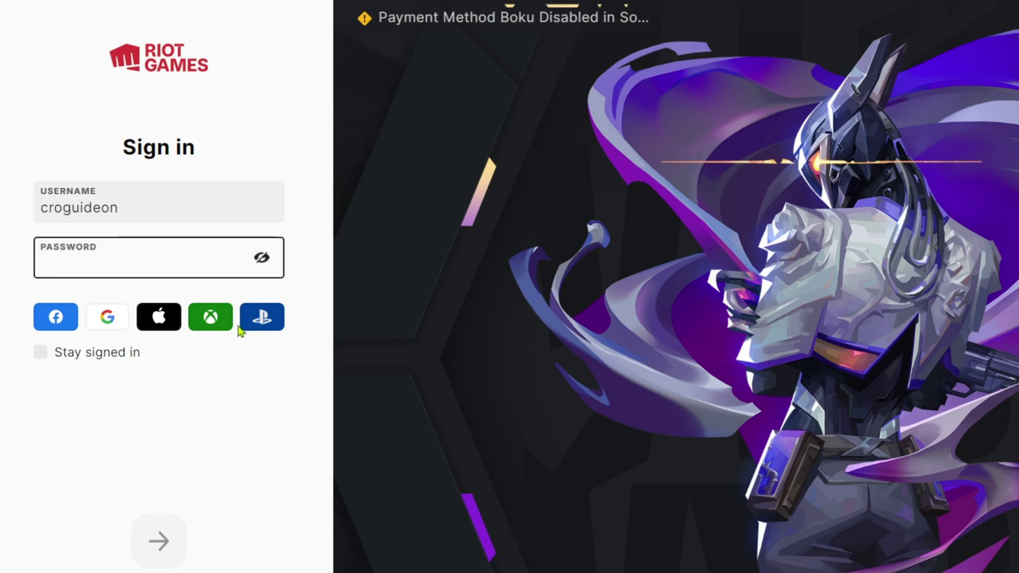
pyautogui.write('************')
pyautogui.press('Return')
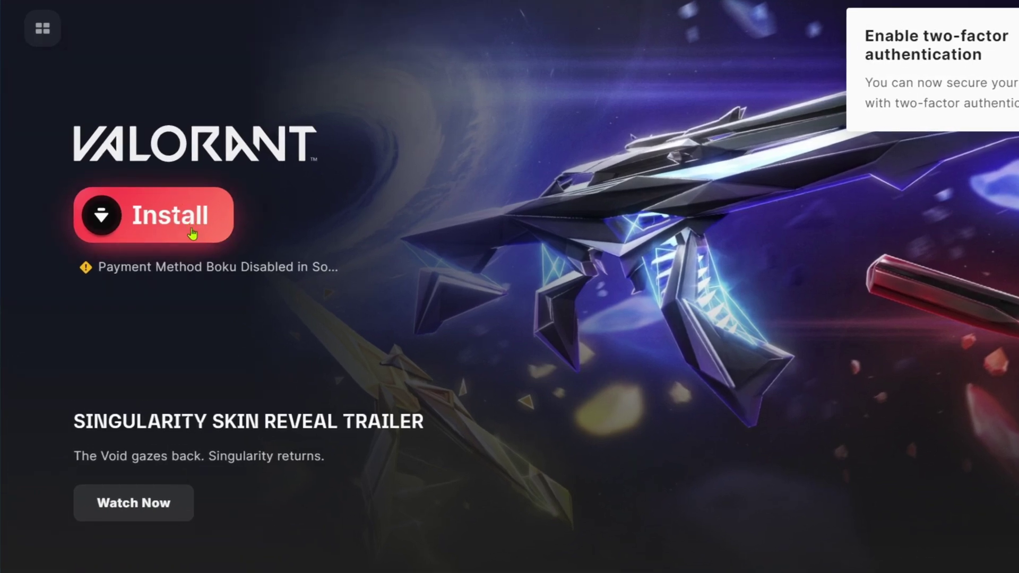
# Step: Install VALORANT with Vanguard to C:\Riot Games\VALORANT\live using default options
pyautogui.click(193, 233)
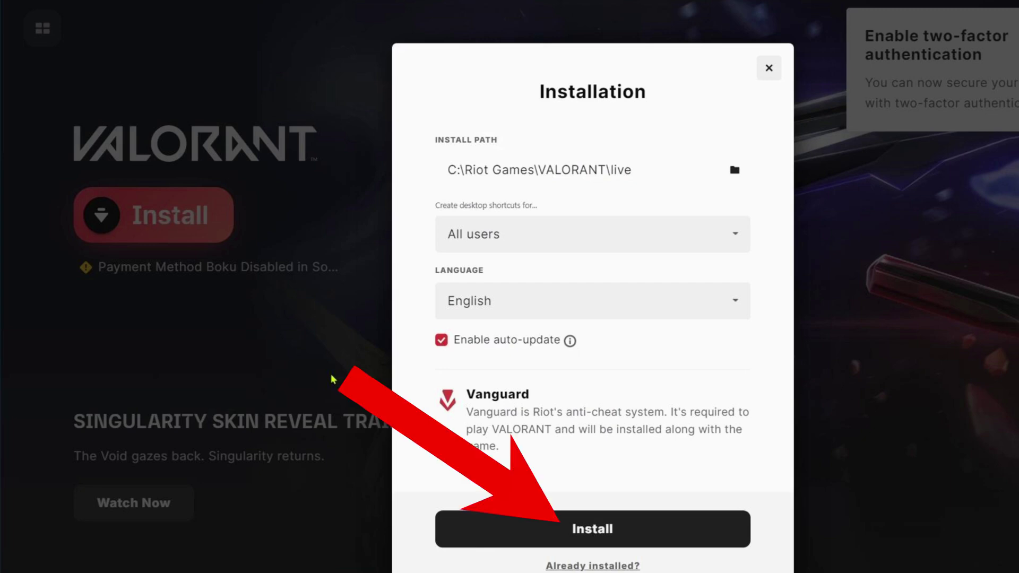
pyautogui.click(584, 536)
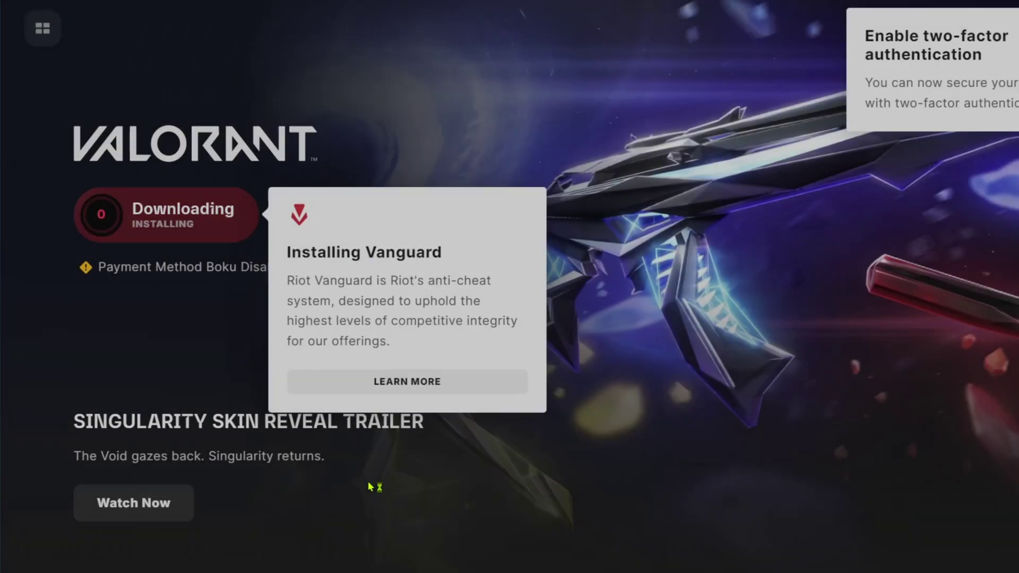